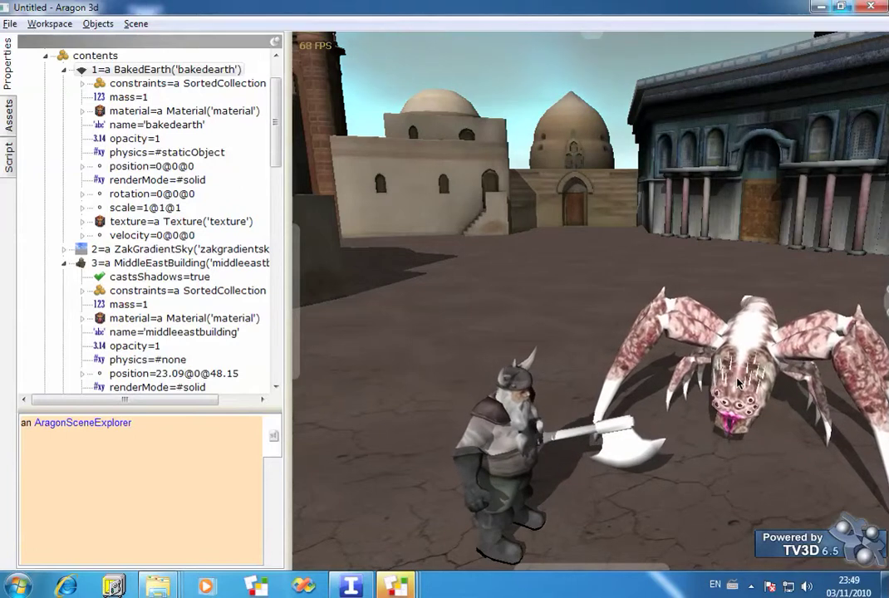
Select the beast, then the axe-wielding dwarf, and orbit the view around the courtyard.
left_click(705, 399)
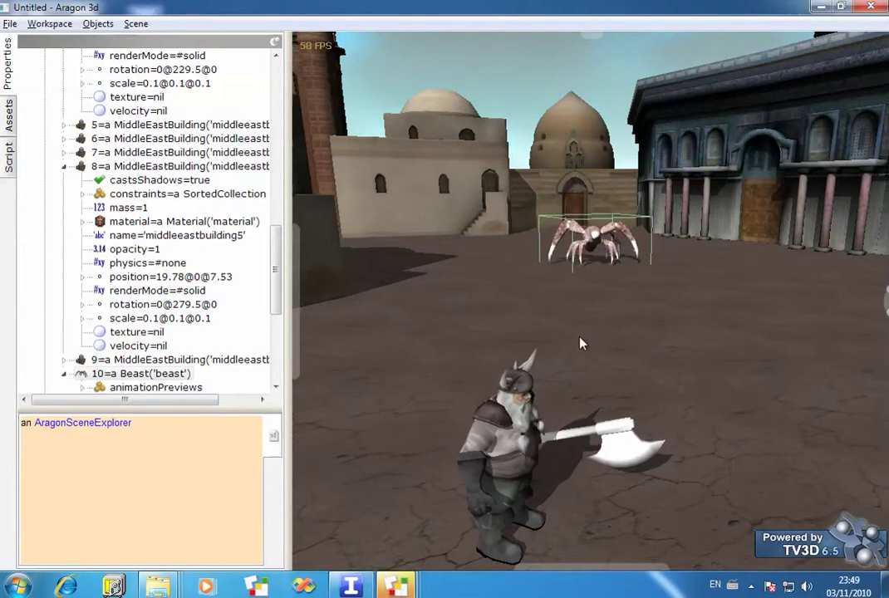
left_click(542, 442)
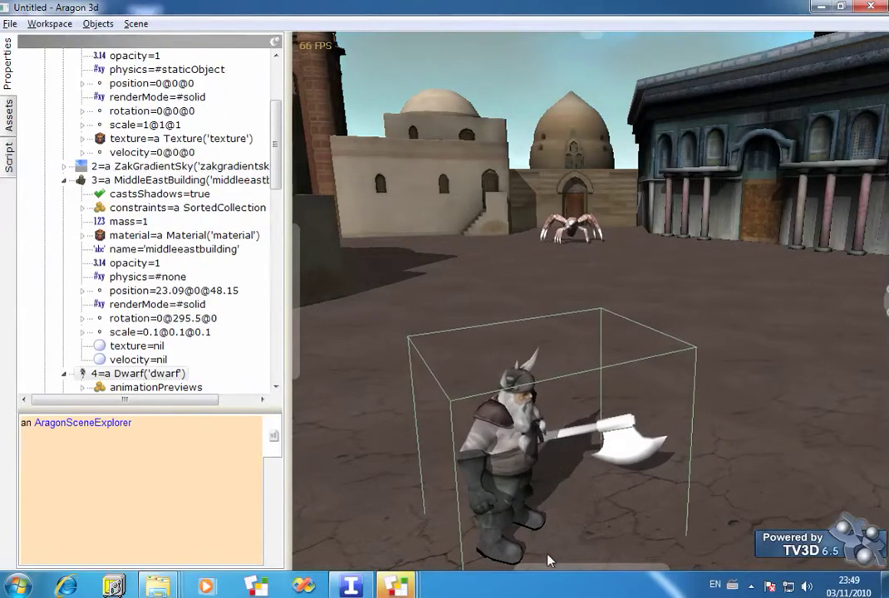
mouse_move(546, 533)
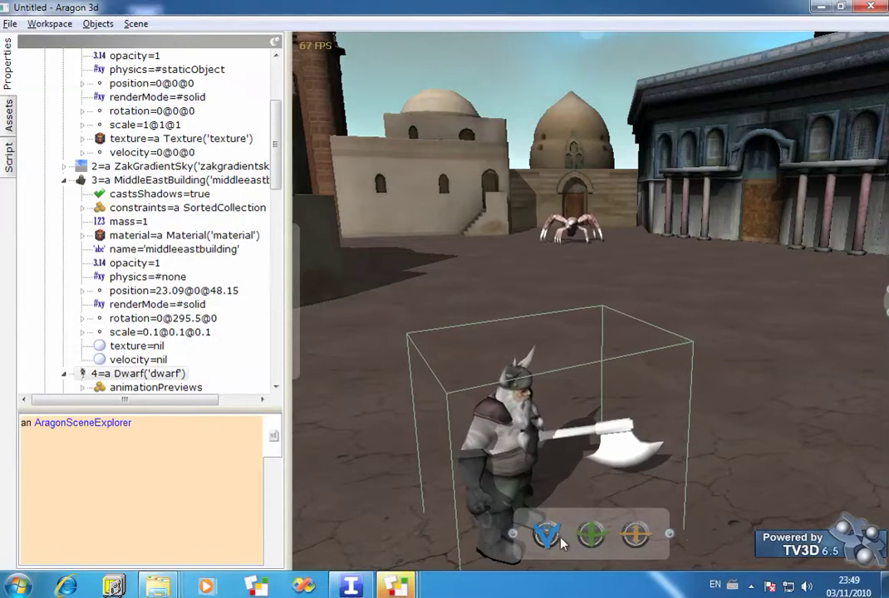
left_click_drag(586, 540, 509, 536)
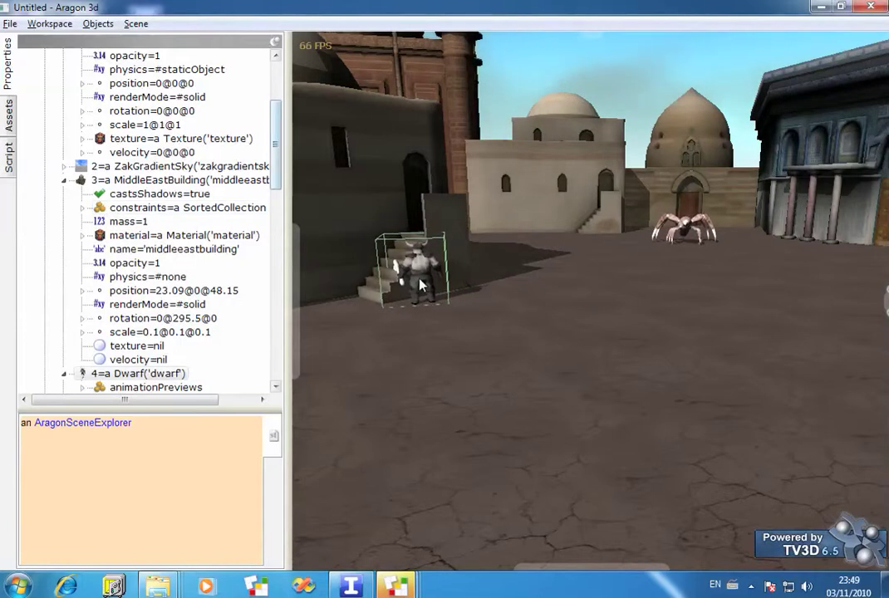
Show the dwarf's constraints list, fly the camera toward the building, and reselect the dwarf by the stairs.
scroll(277, 221, "down", 6)
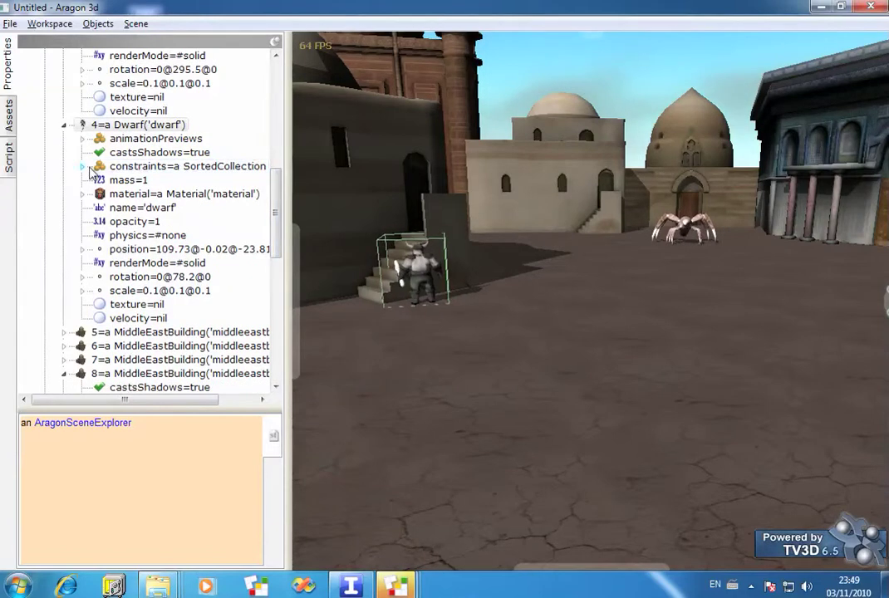
left_click(116, 168)
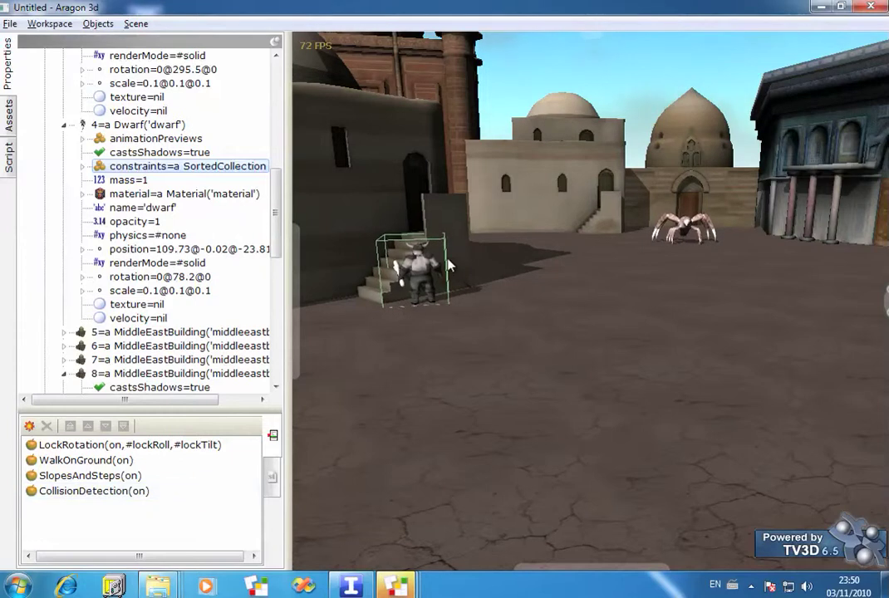
left_click(555, 543)
left_click_drag(551, 542, 539, 526)
left_click(752, 368)
mouse_move(752, 368)
left_mouse_down()
mouse_move(667, 418)
mouse_move(761, 254)
mouse_move(752, 349)
mouse_move(742, 352)
left_mouse_up()
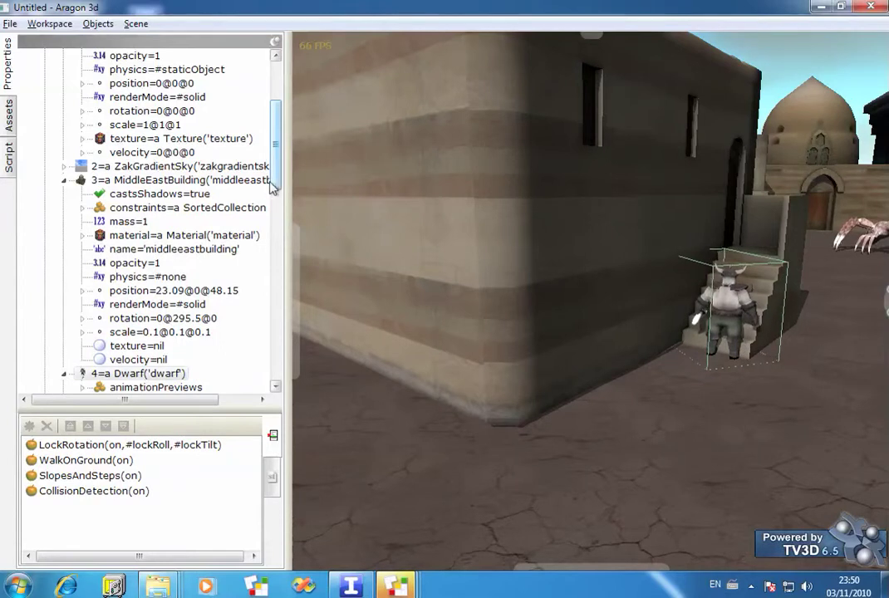
Expand constraints > SlopesAndSteps and slide maxStepUp from 1 to 10.
left_click_drag(274, 179, 274, 254)
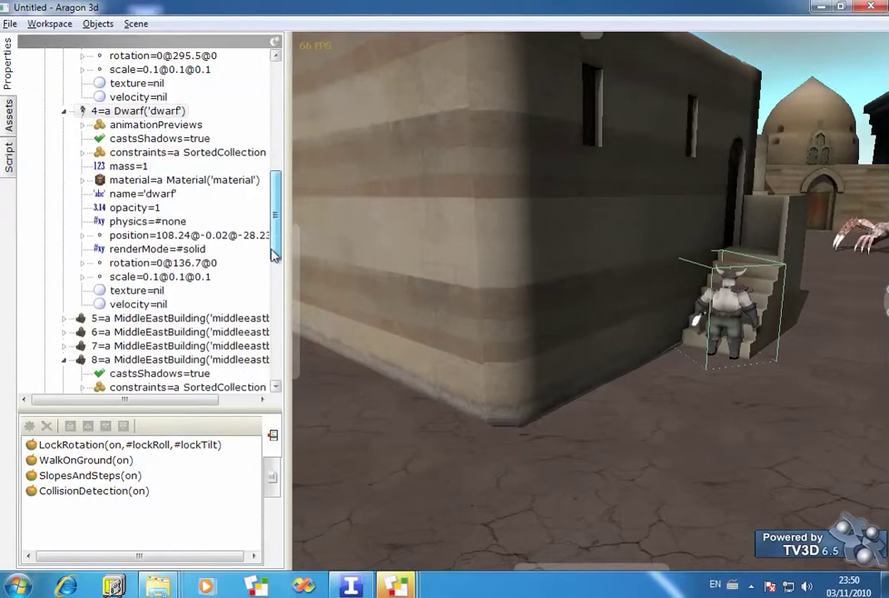
left_click(82, 154)
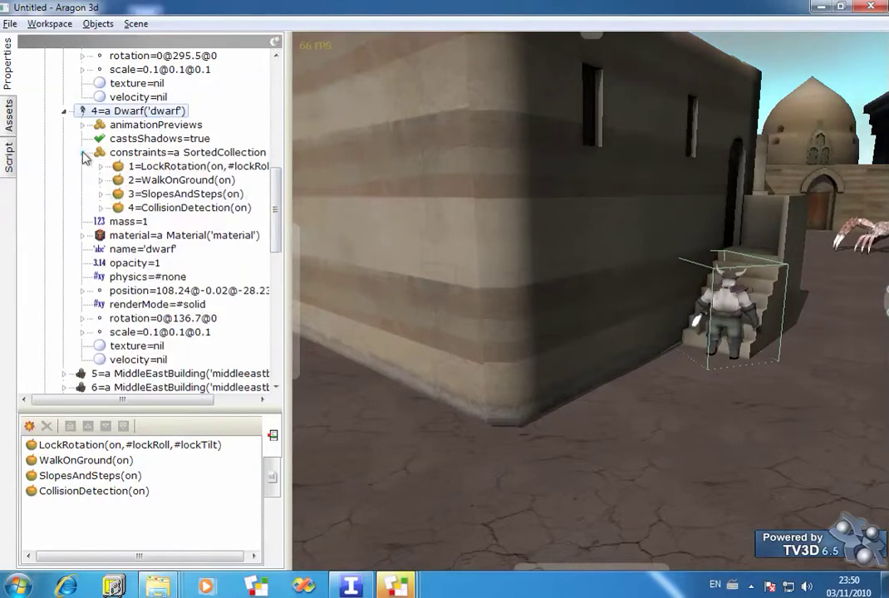
left_click(148, 193)
left_click(101, 193)
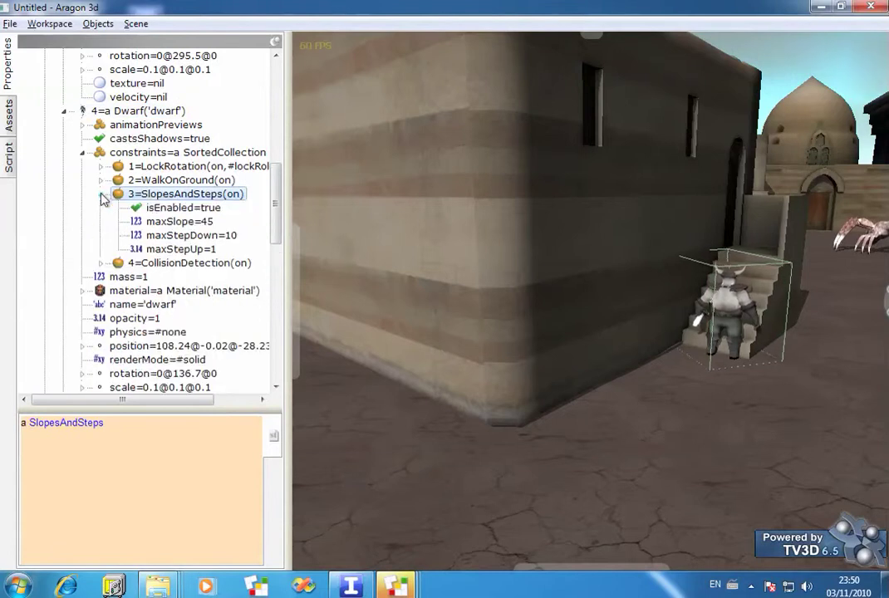
left_click(183, 249)
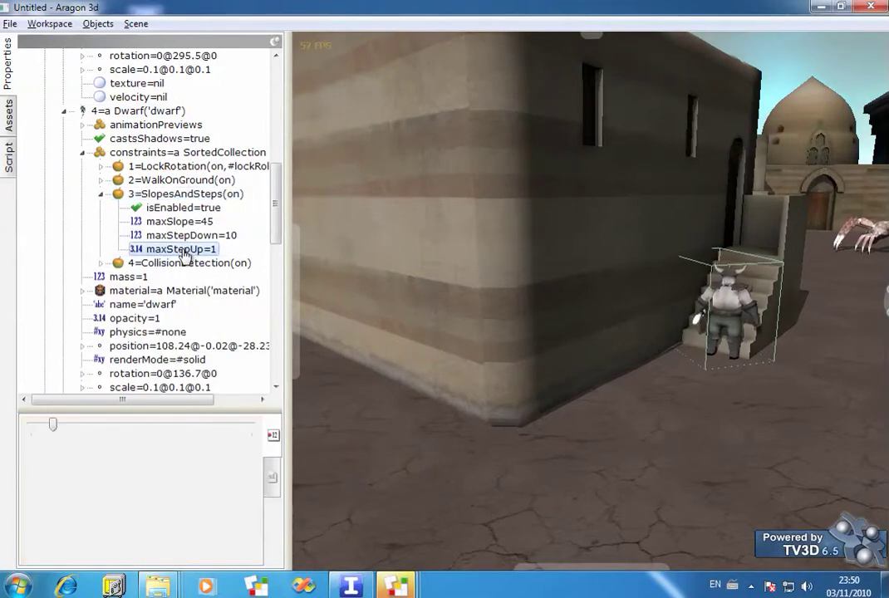
left_click_drag(53, 428, 223, 428)
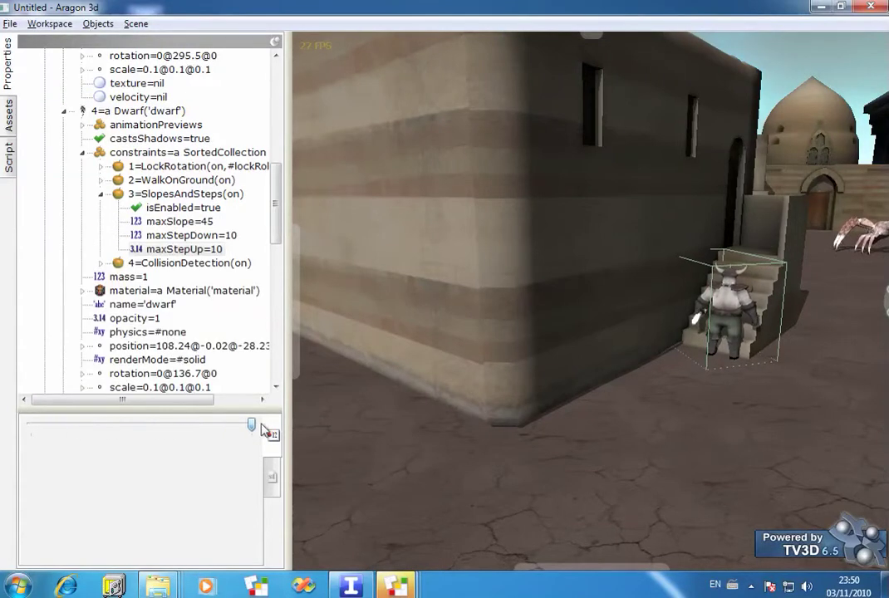
Walk the dwarf to the ground, up onto the stairs, and back down.
left_click(661, 407)
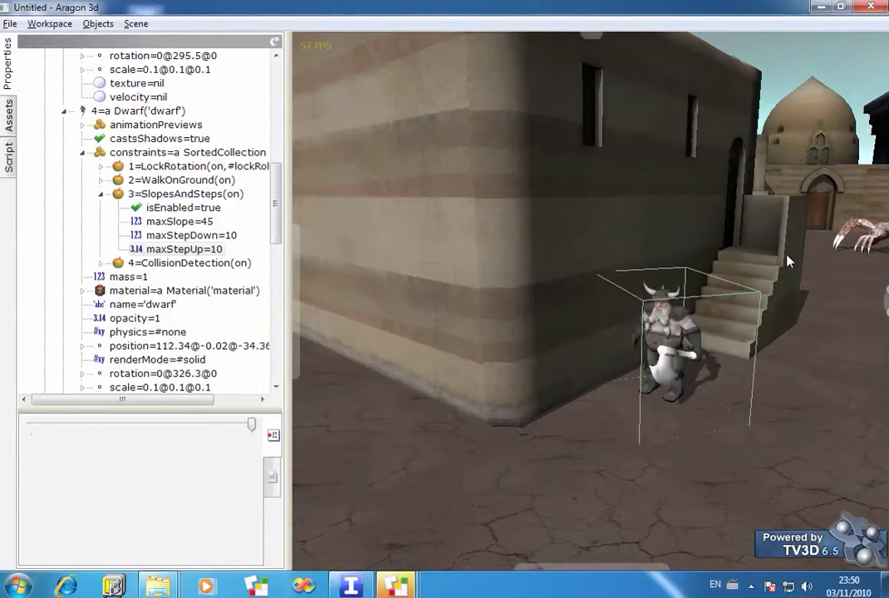
left_click(758, 256)
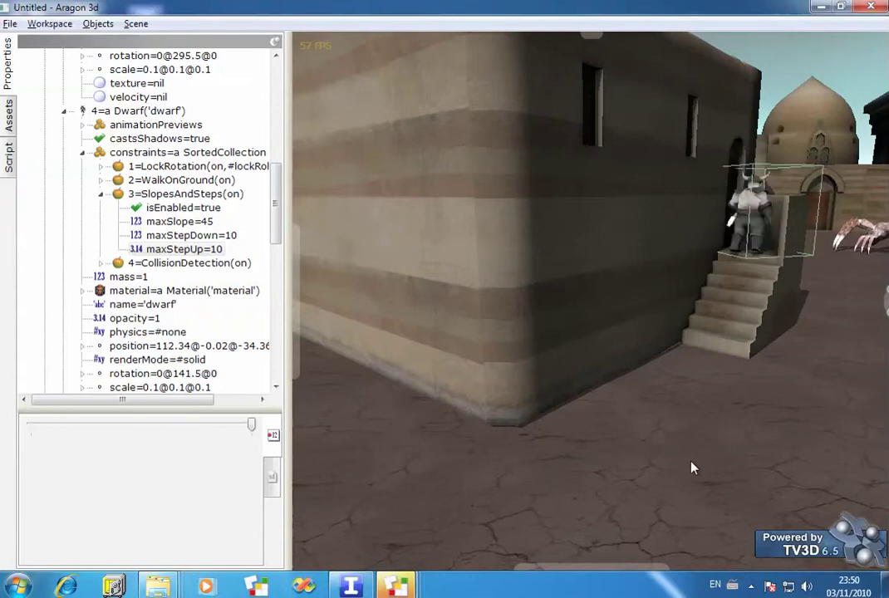
left_click(677, 414)
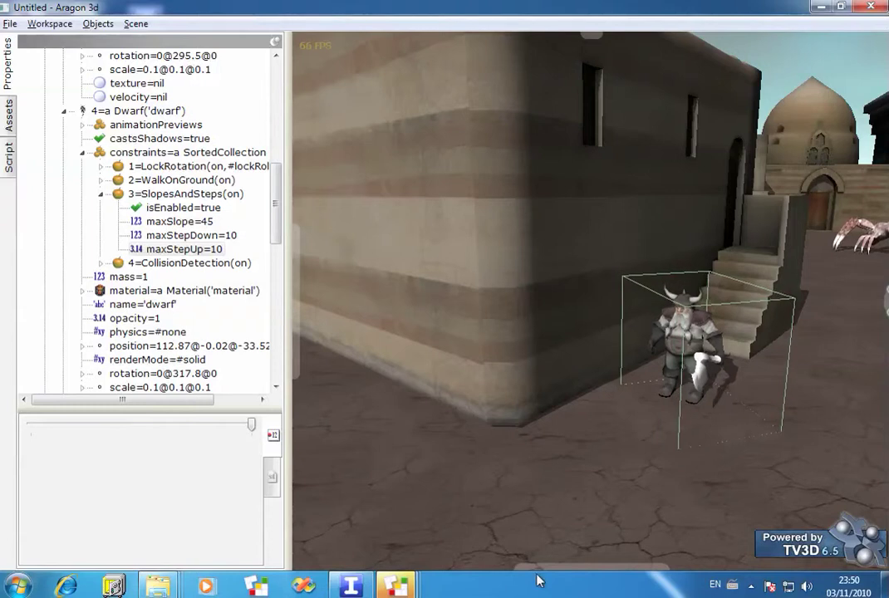
Drag a white Box from the asset library onto the ground near the dwarf.
mouse_move(548, 571)
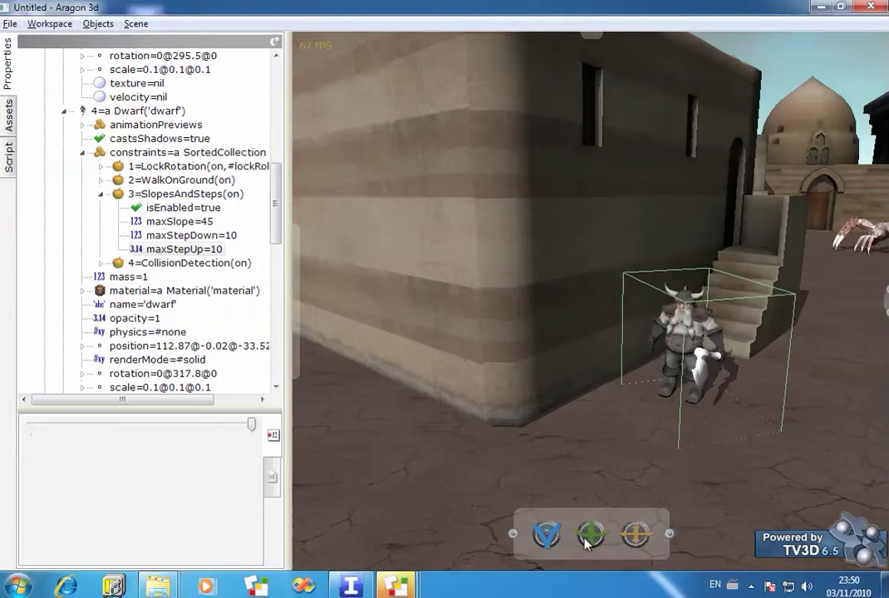
left_click_drag(546, 535, 731, 558)
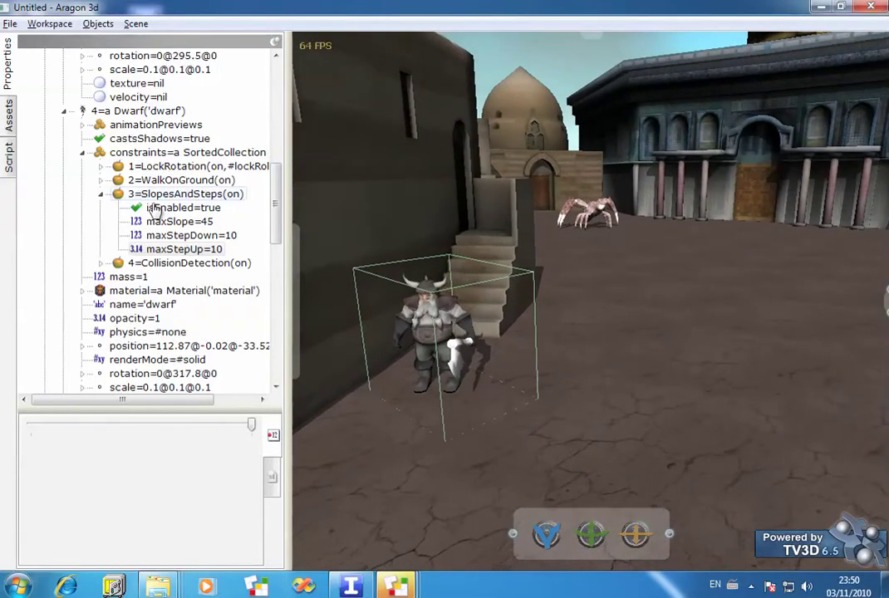
left_click(10, 118)
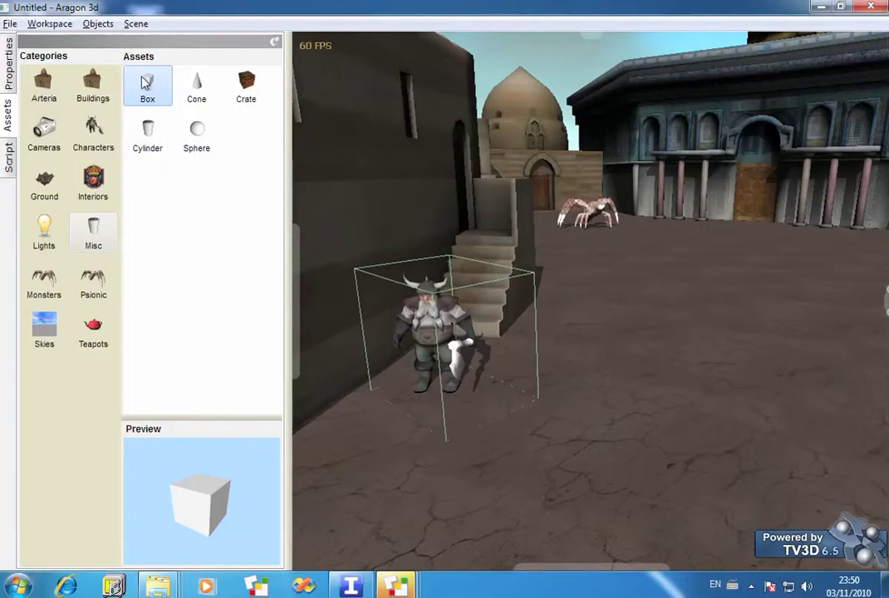
left_click_drag(147, 84, 312, 182)
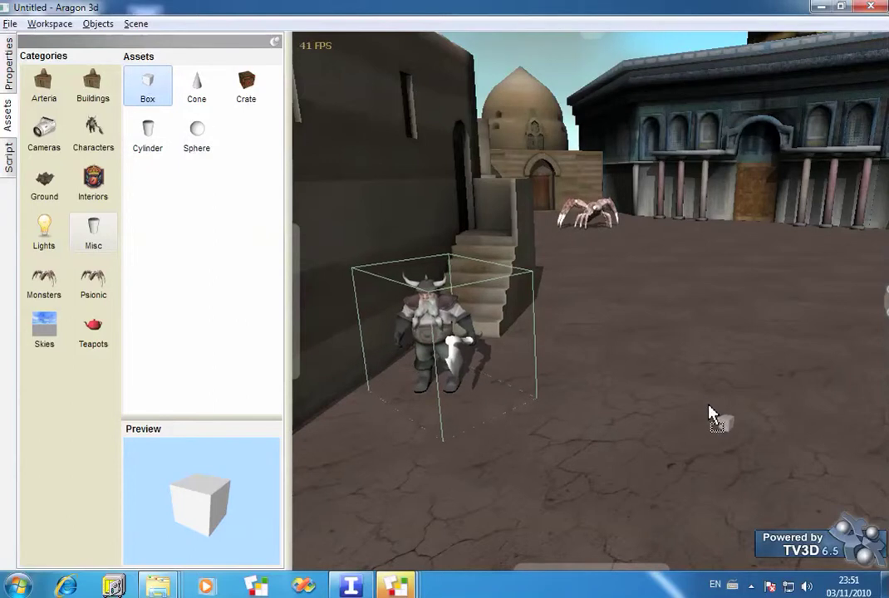
left_click_drag(702, 403, 703, 403)
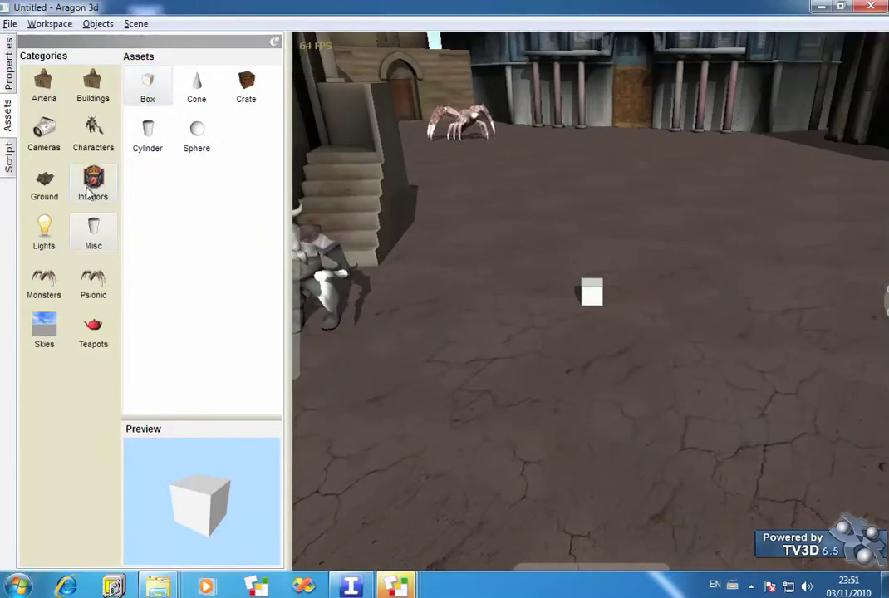
Find and select the new box in the scene's property tree.
left_click(9, 65)
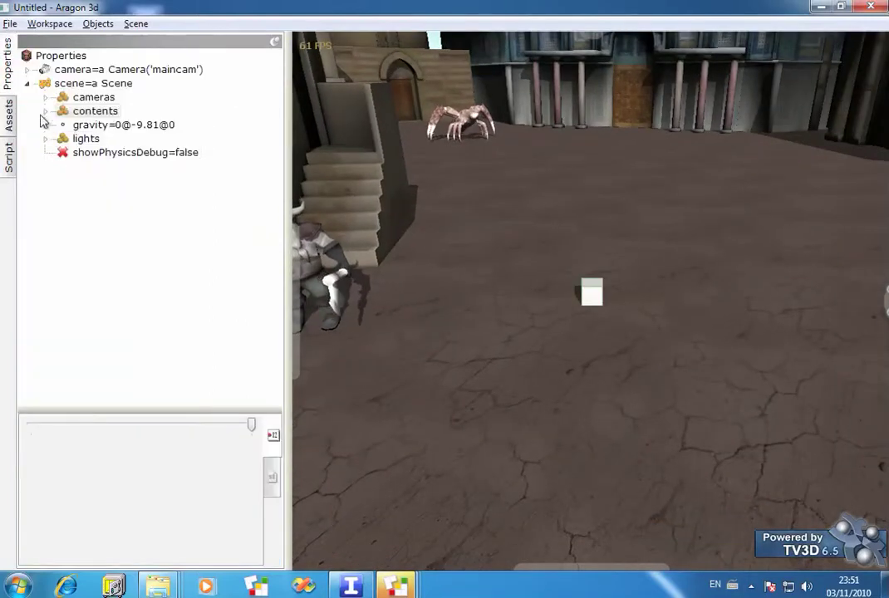
left_click(606, 296)
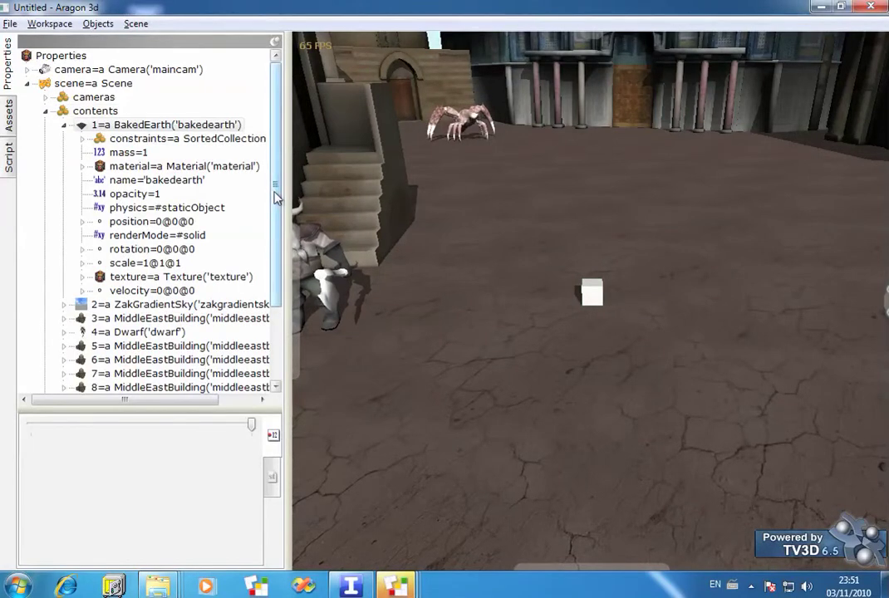
left_click_drag(277, 198, 277, 304)
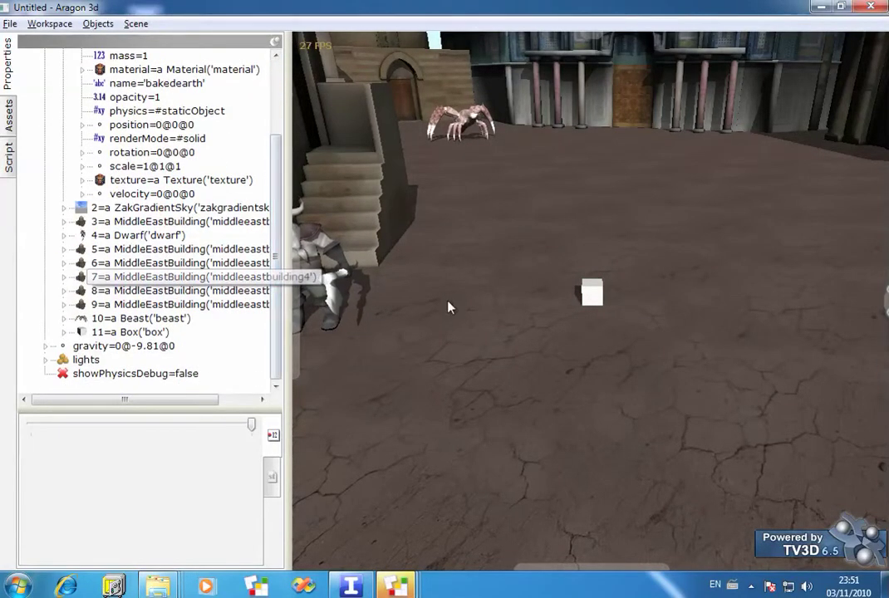
left_click(590, 295)
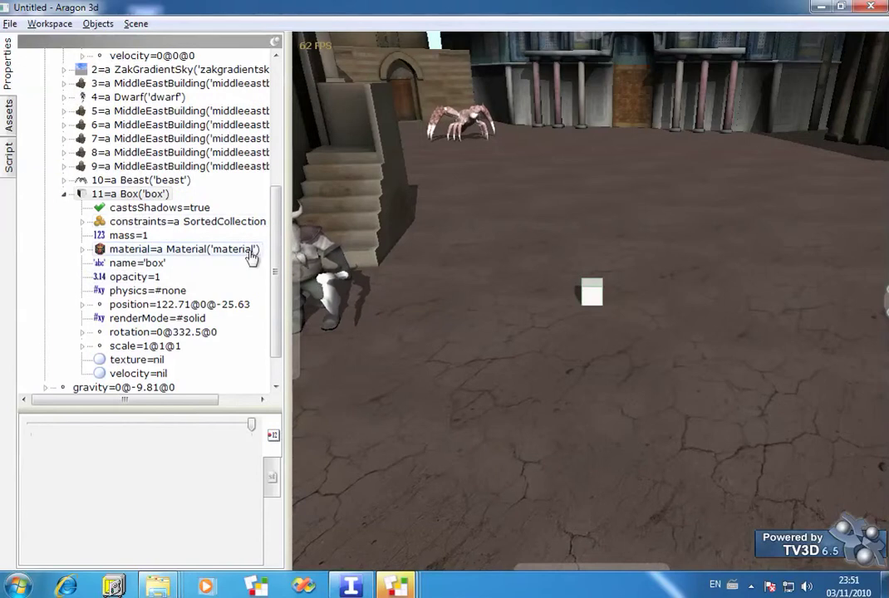
Stretch the box's scale x and z to 10, giving 10@1@10.
left_click(119, 349)
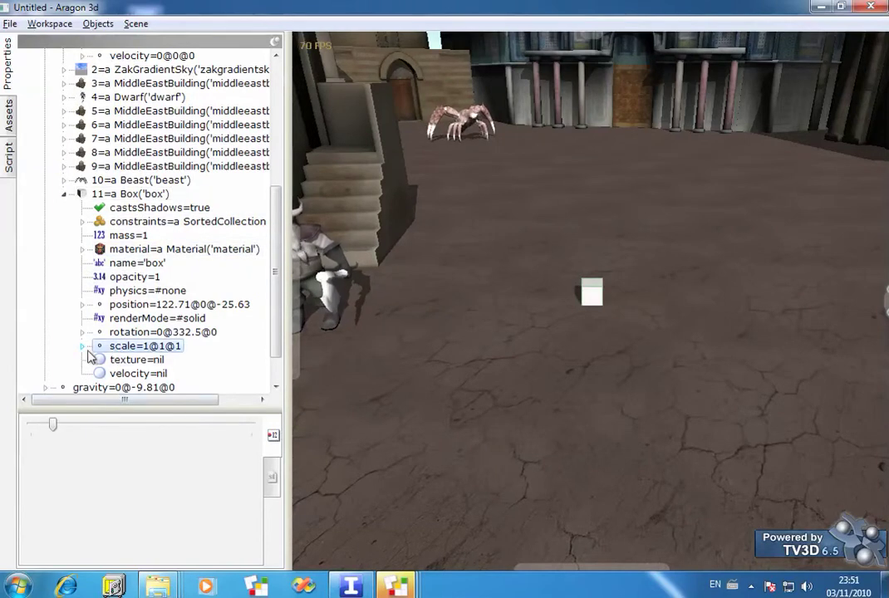
left_click(84, 348)
left_click(124, 346)
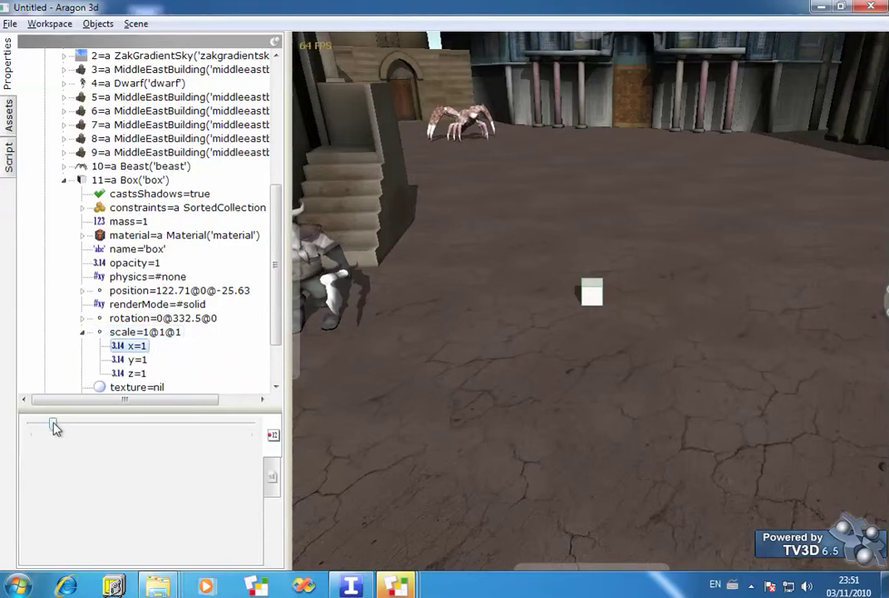
left_click_drag(54, 427, 259, 423)
left_click(135, 376)
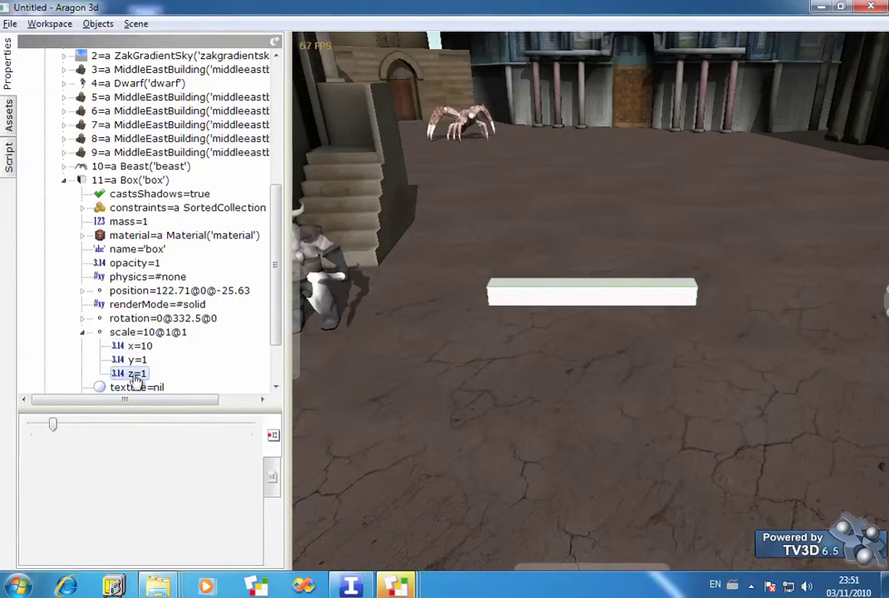
left_click_drag(56, 428, 259, 425)
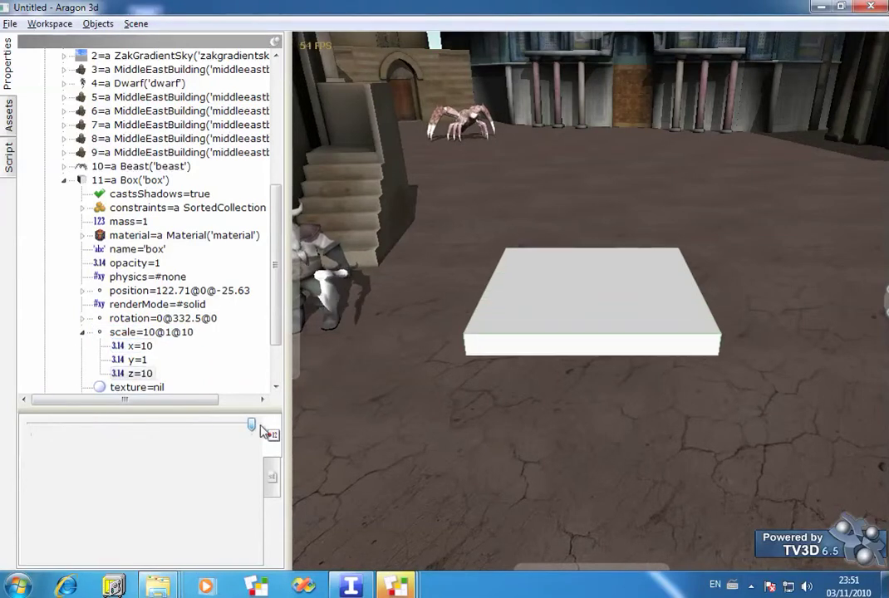
Give the box a dark red material and drag it nearer the camera.
double_click(187, 237)
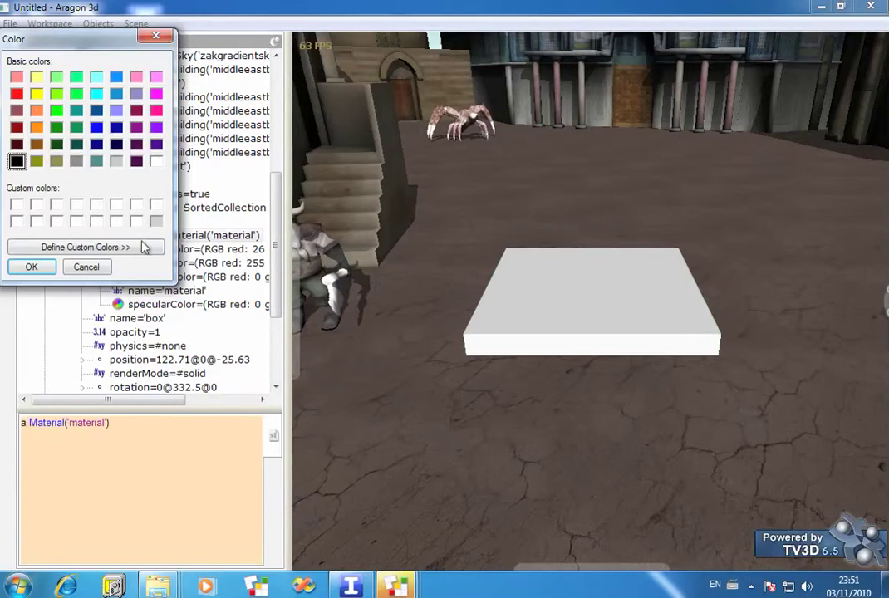
left_click(17, 109)
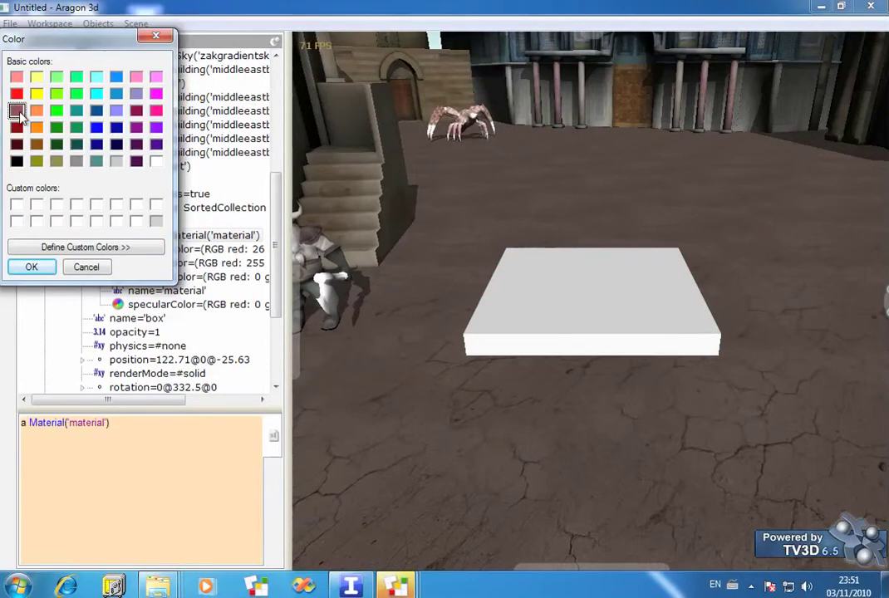
left_click(32, 267)
left_click_drag(564, 312, 443, 382)
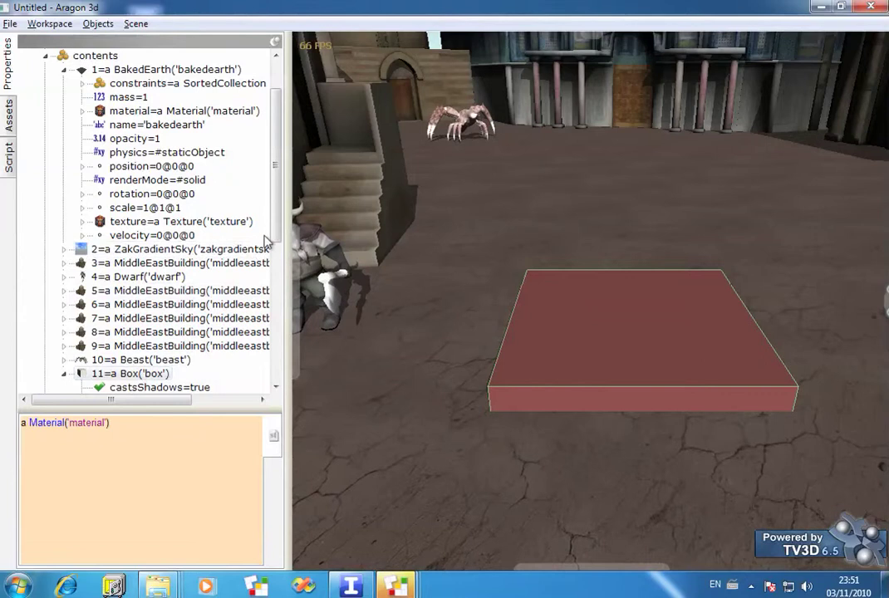
Tilt the red slab into a ramp by setting its rotation roll to 19.
left_click_drag(276, 241, 193, 355)
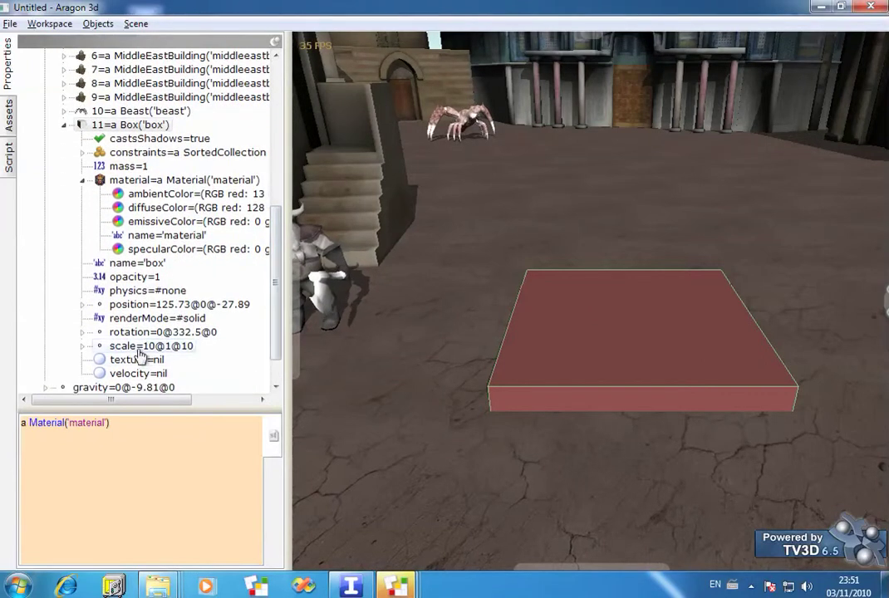
left_click(93, 333)
left_click(83, 333)
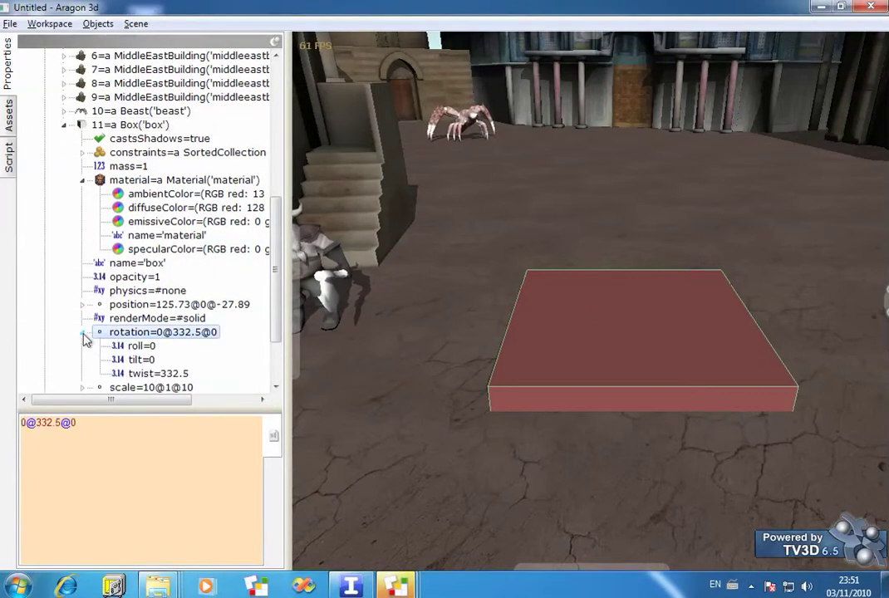
left_click(141, 346)
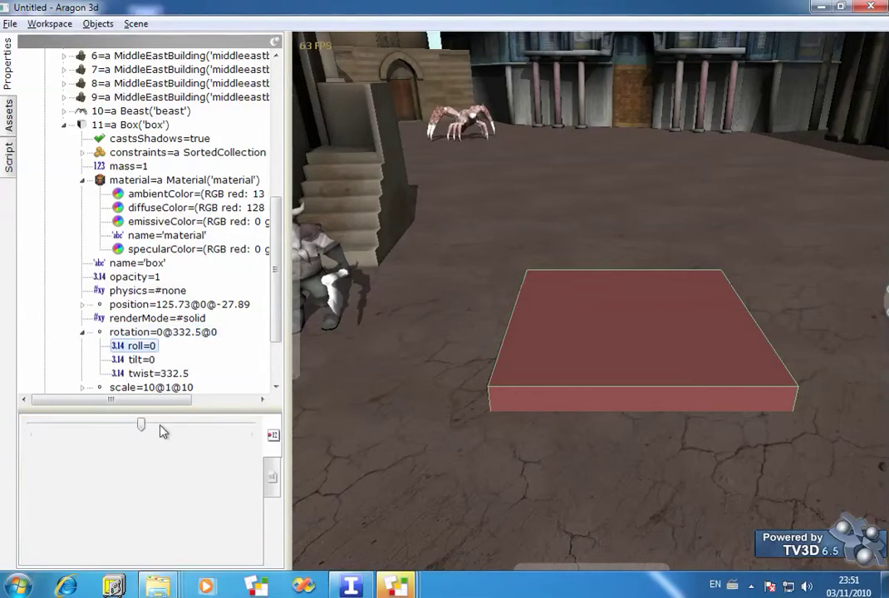
left_click_drag(149, 425, 152, 425)
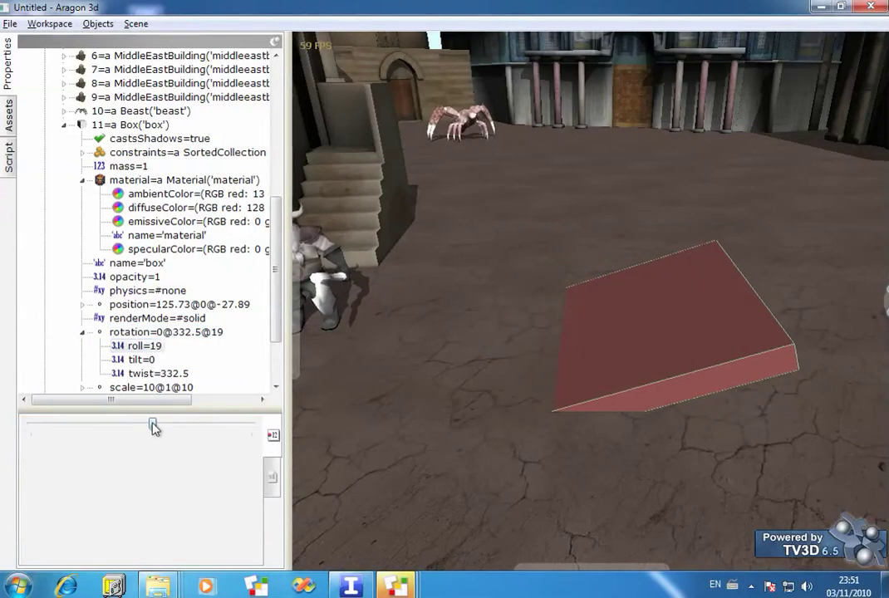
Select the dwarf, then the beast, to view each one's properties.
left_click(316, 274)
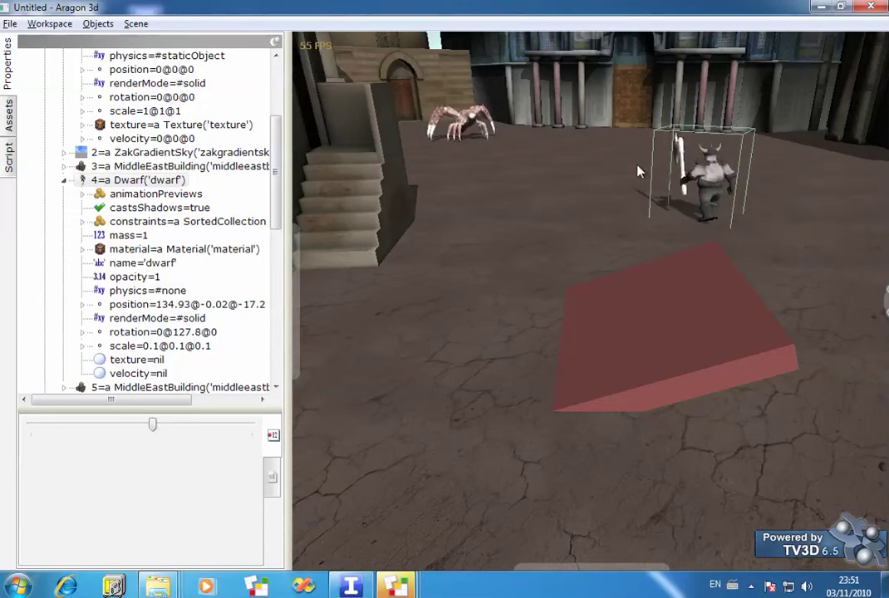
left_click(475, 130)
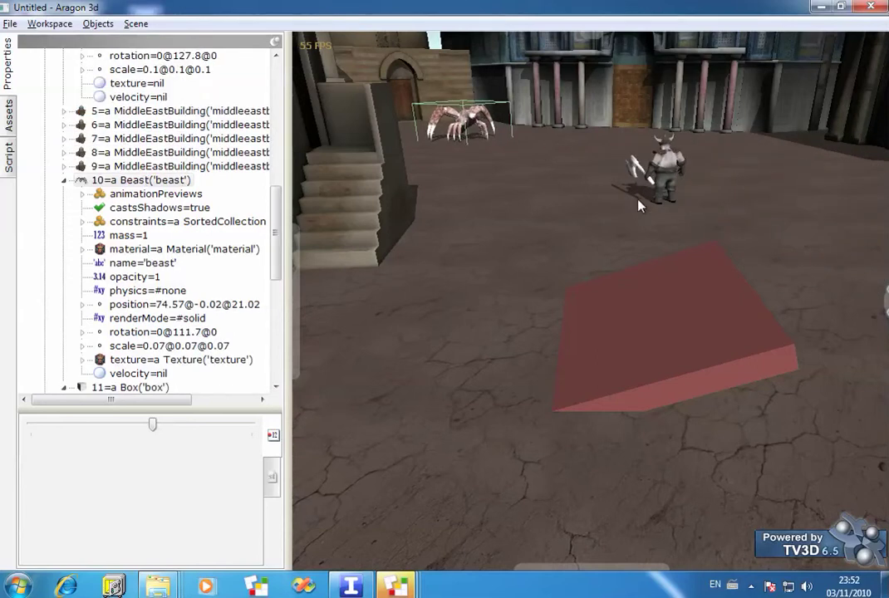